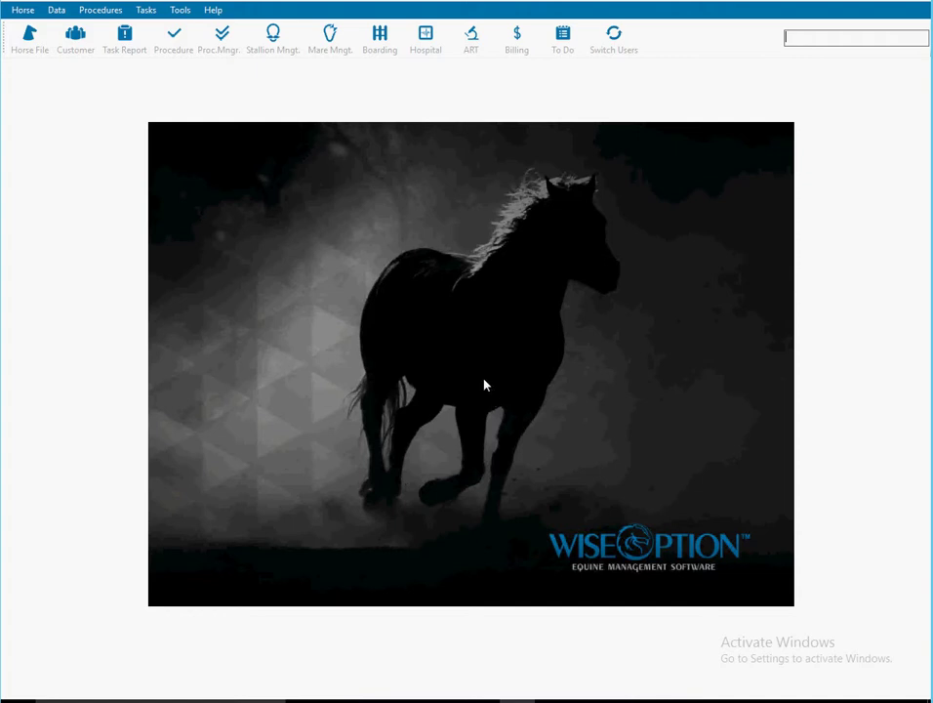
- Open mare 7023's record from the mare management Daily Worksheet and bring up its horse updates
click(332, 39)
click(503, 350)
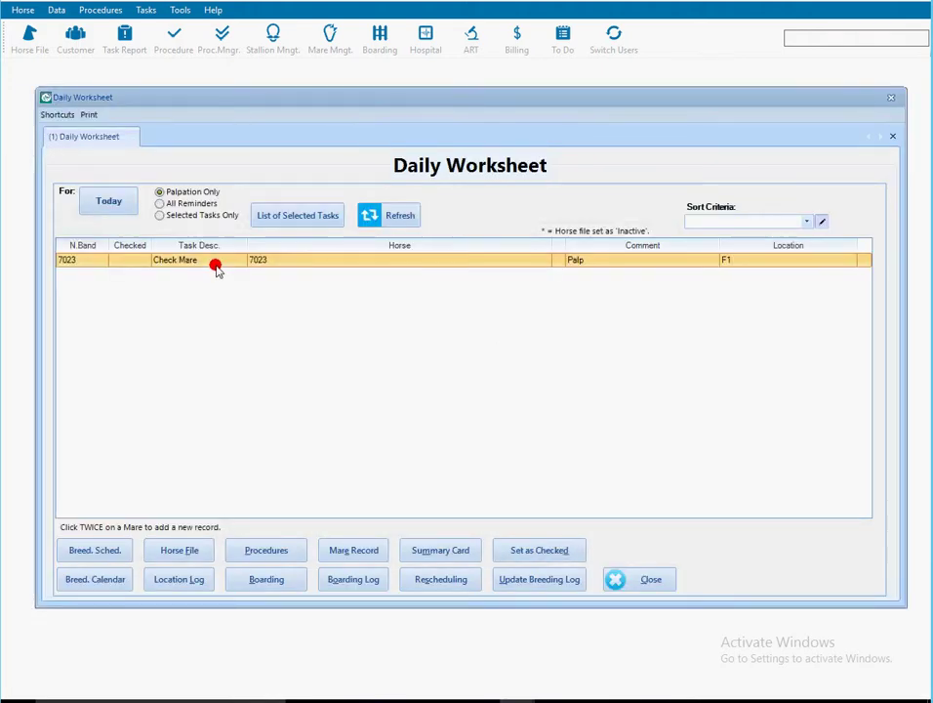
double_click(216, 265)
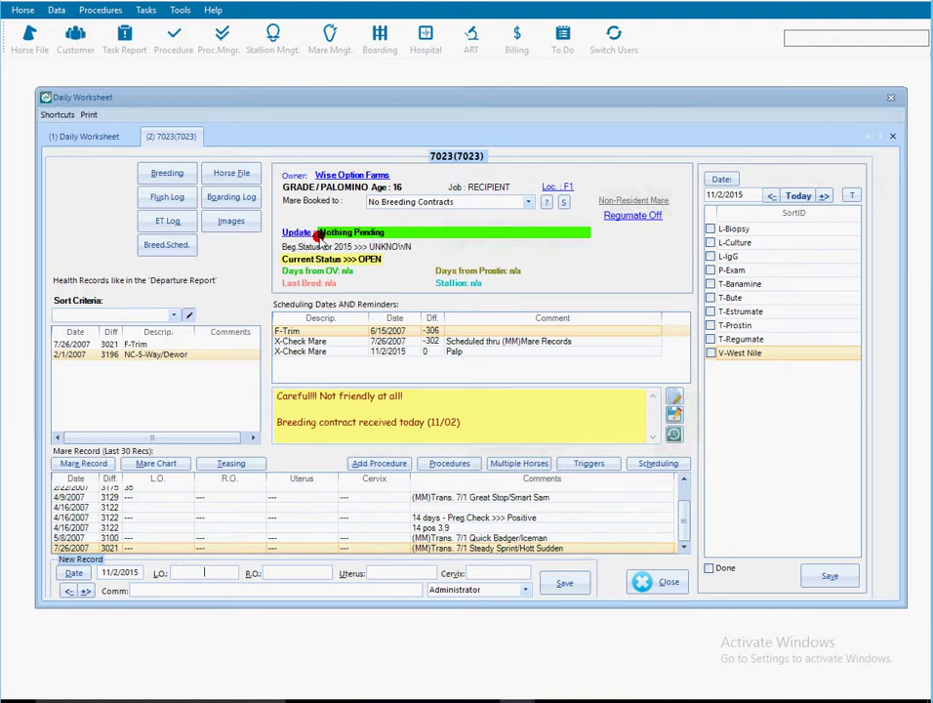
mouse_move(460, 249)
click(297, 232)
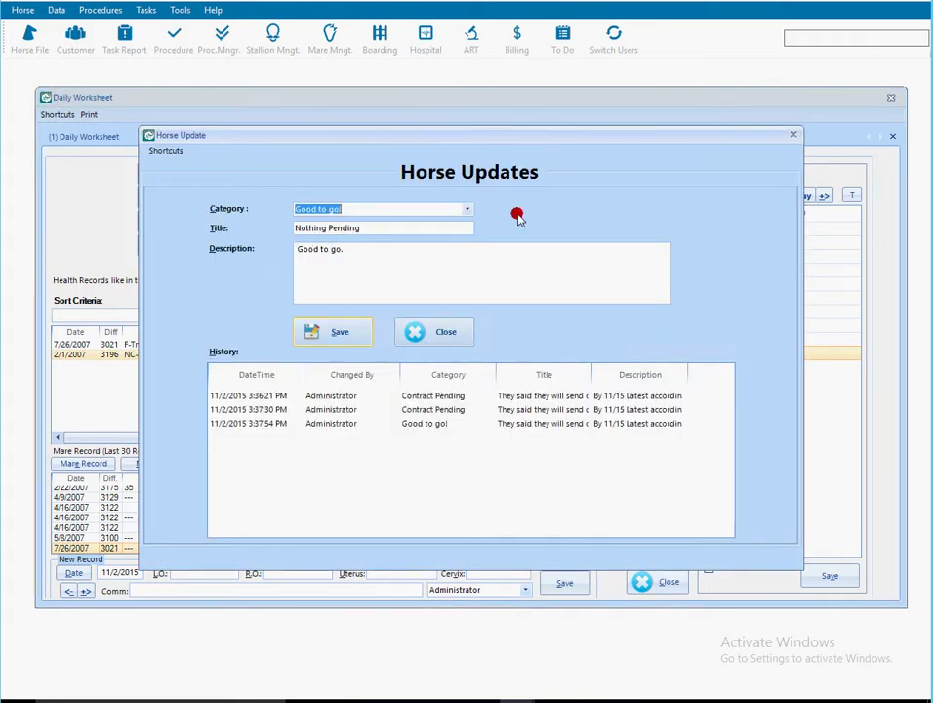
- Set the category of mare 7023's update to Contract Pending
click(468, 210)
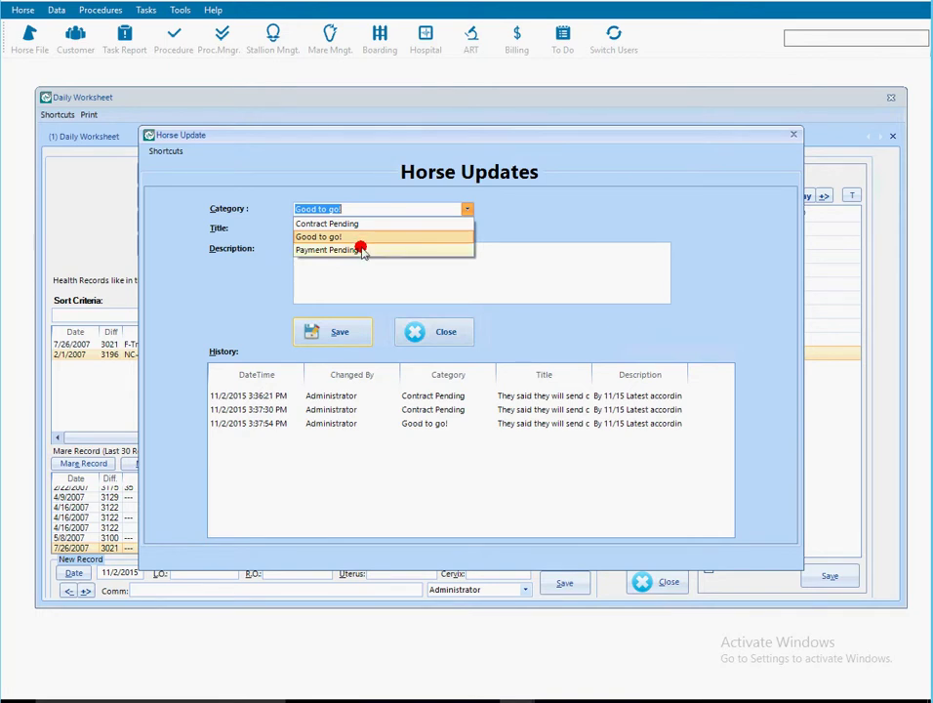
click(420, 237)
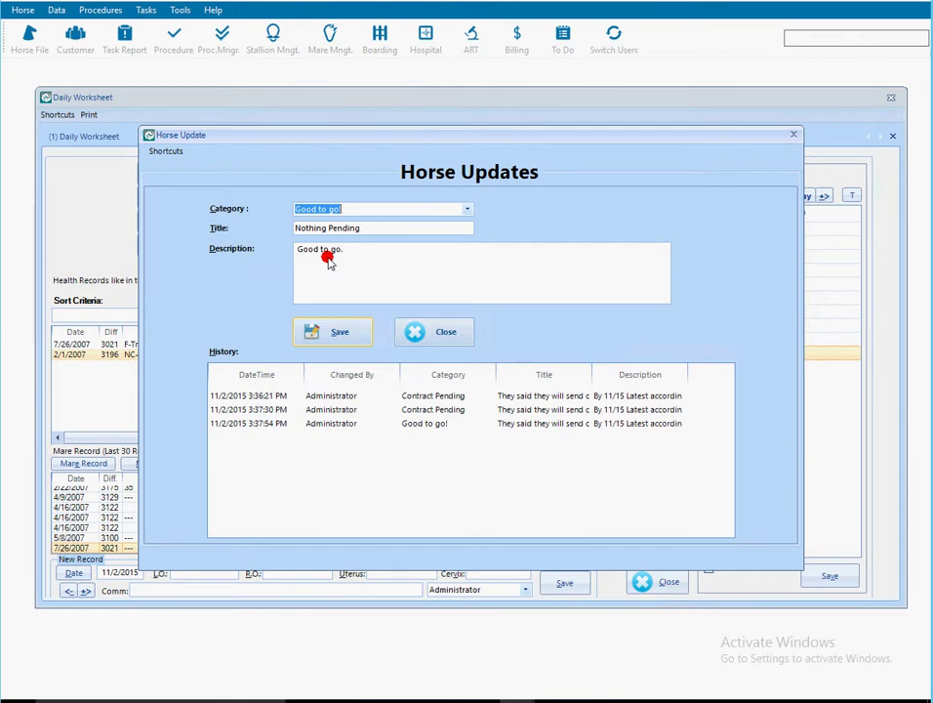
click(466, 210)
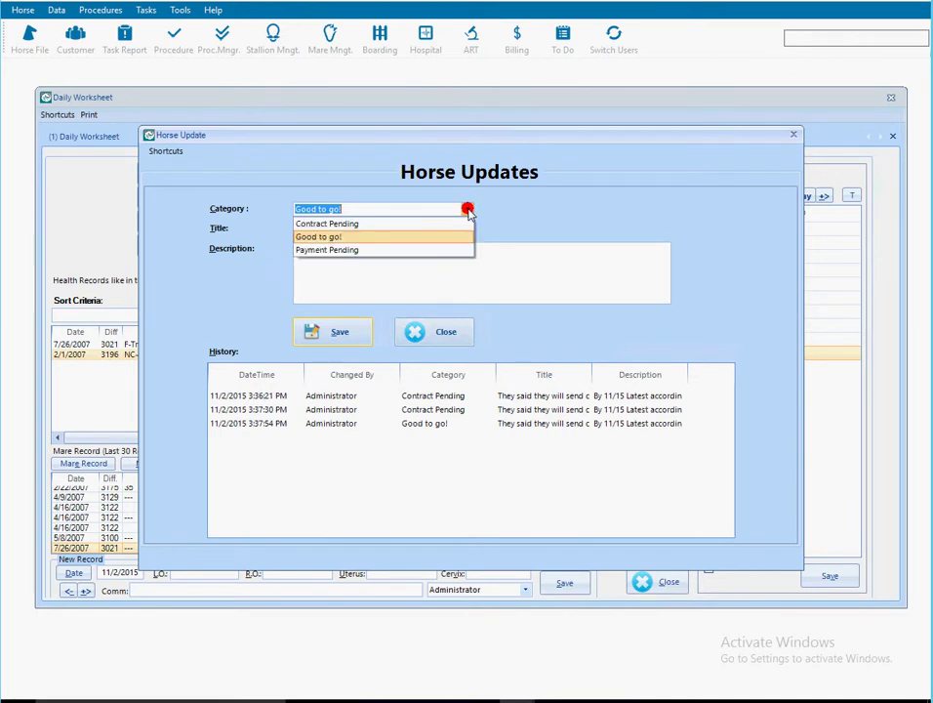
click(388, 224)
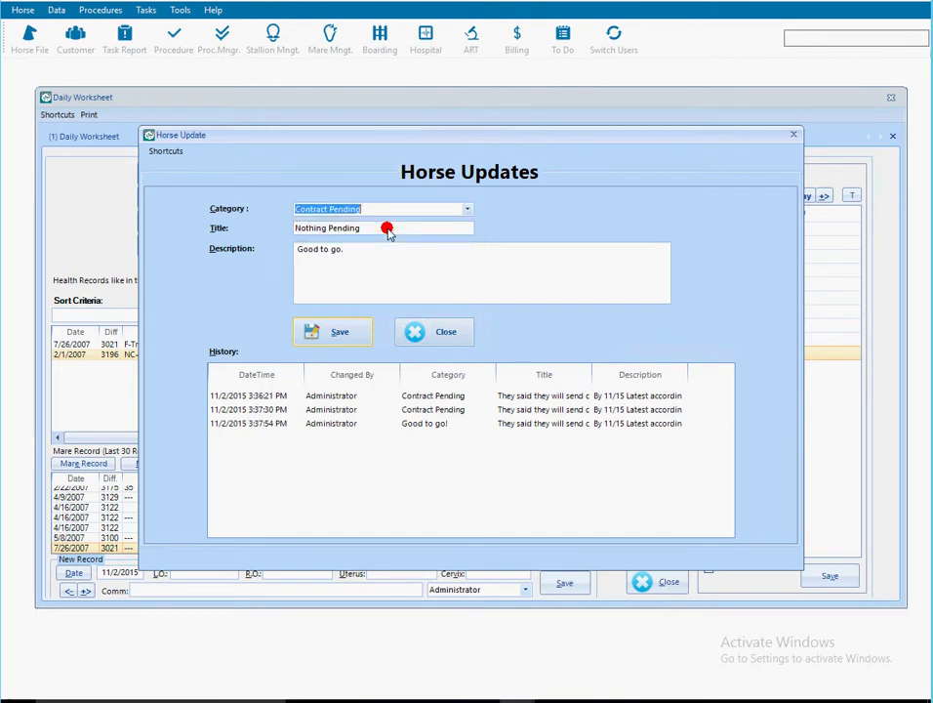
- Replace the update's title with "Contract not here yet"
click(371, 230)
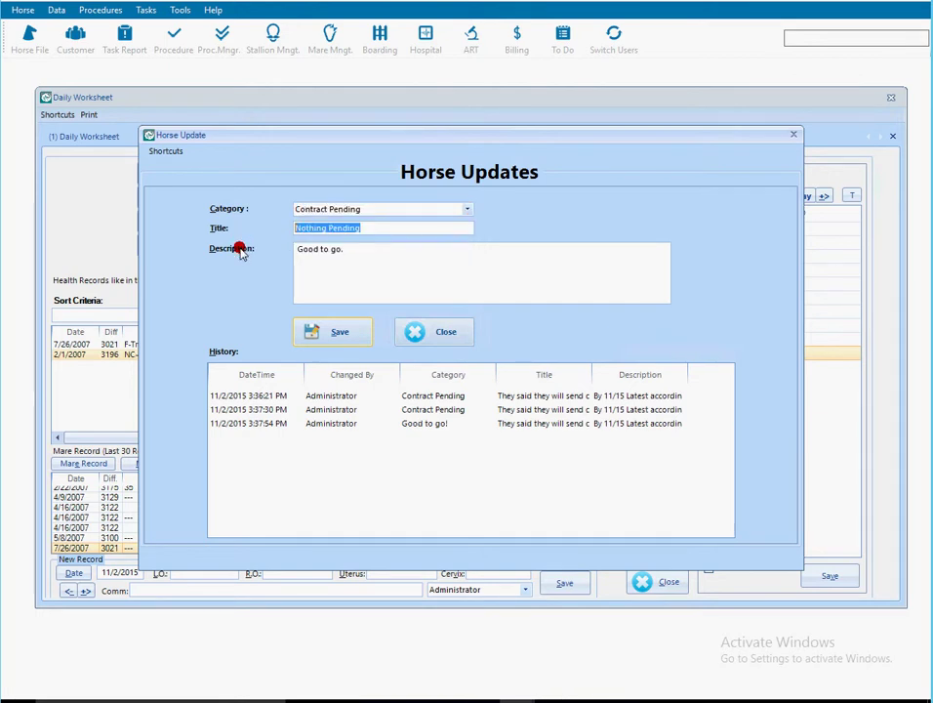
text(Not)
key(BackSpace)
key(BackSpace)
key(BackSpace)
text(contract)
key(shift+Home)
key(Left)
key(Delete)
text(C)
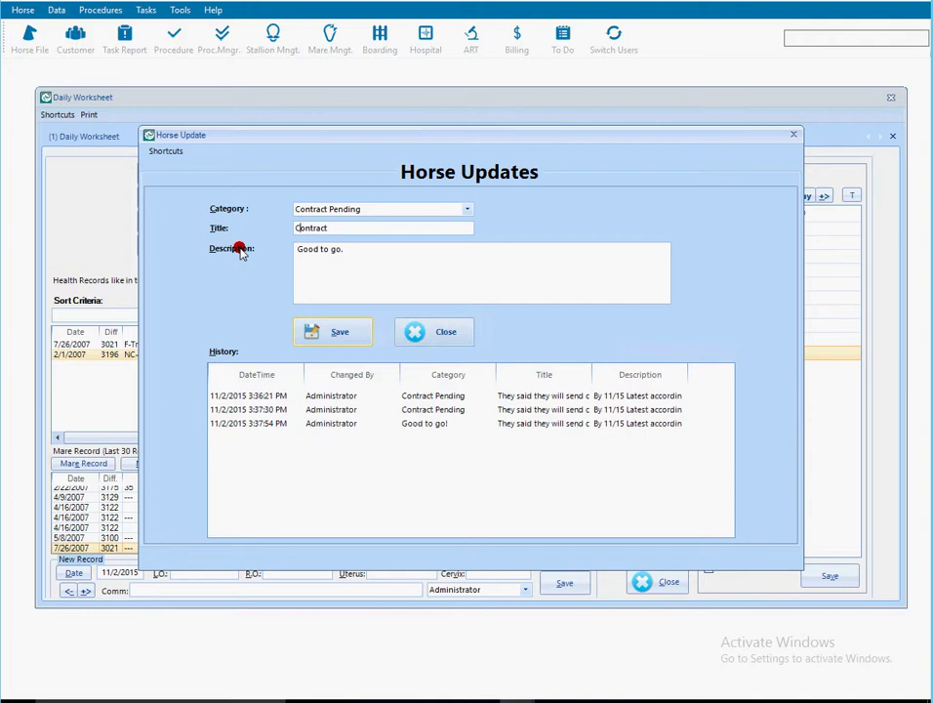
key(End)
text(not here yet)
- Replace the update's description with "wait on that.", save the update and close the form
key(Tab)
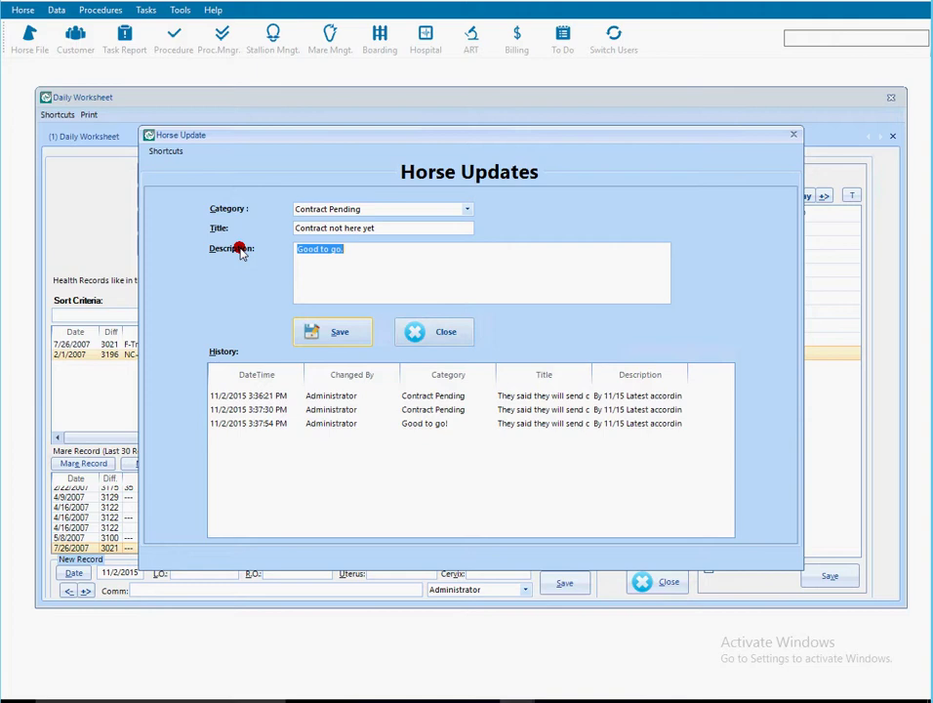
text(wait on that.)
click(333, 336)
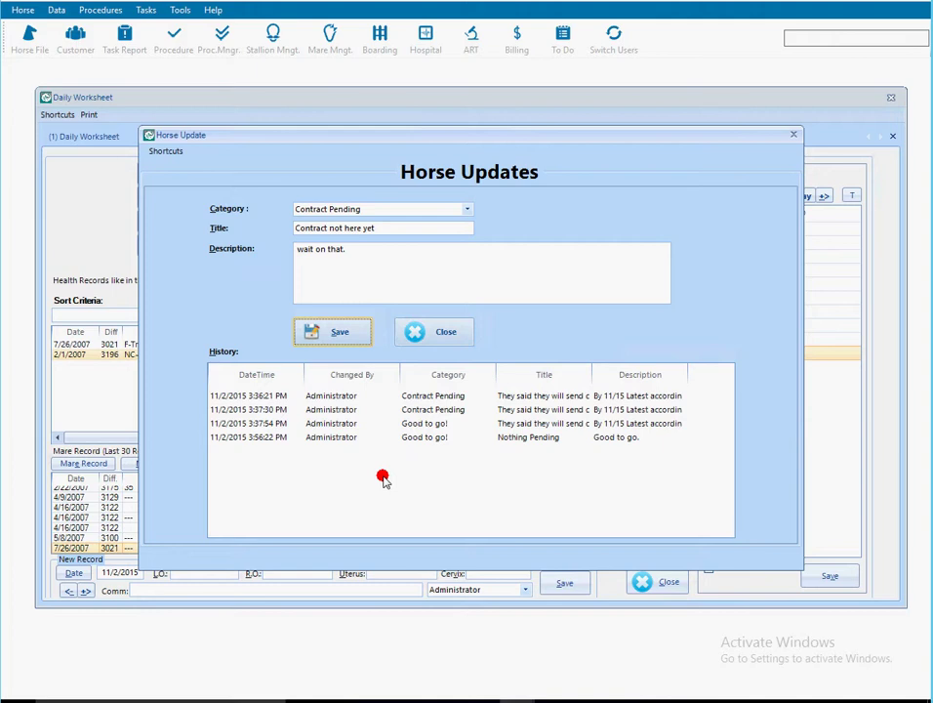
click(426, 342)
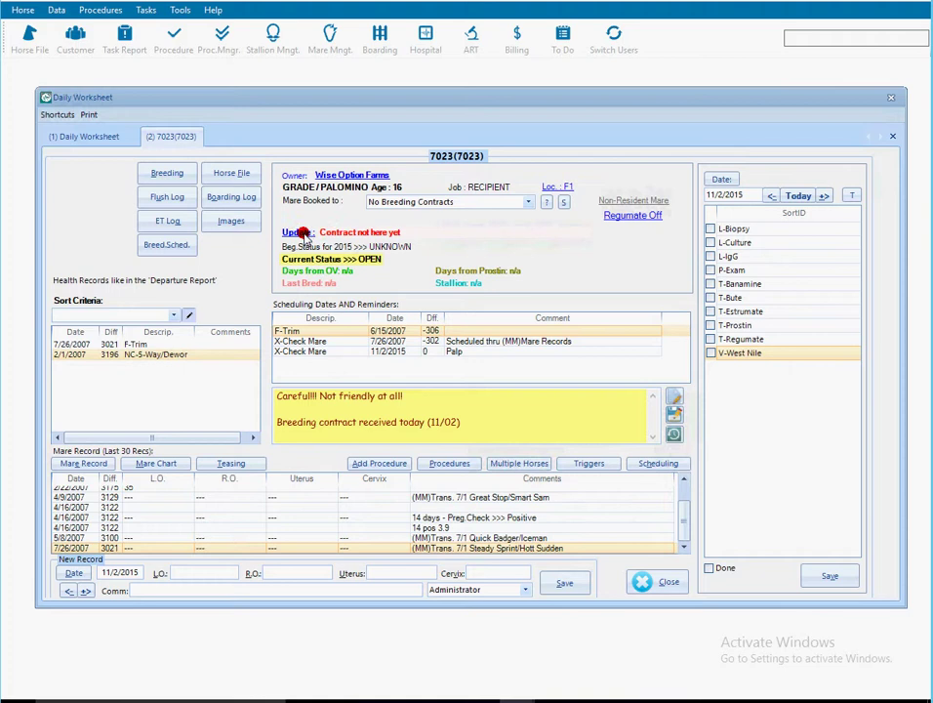
- Reopen mare 7023's horse updates and open the list of horse update categories
click(300, 232)
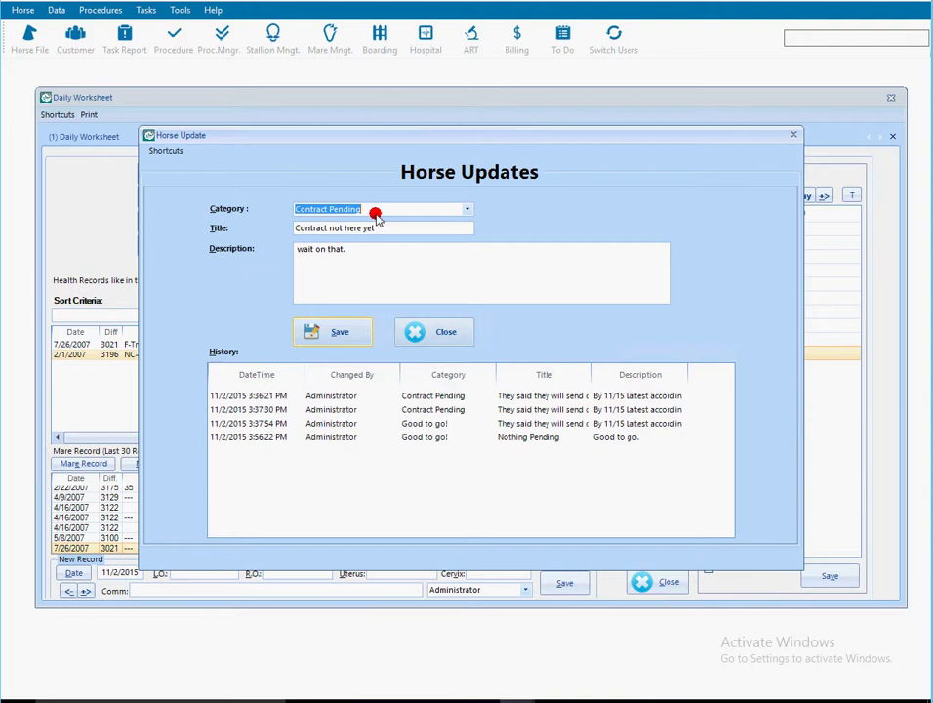
click(467, 209)
click(467, 210)
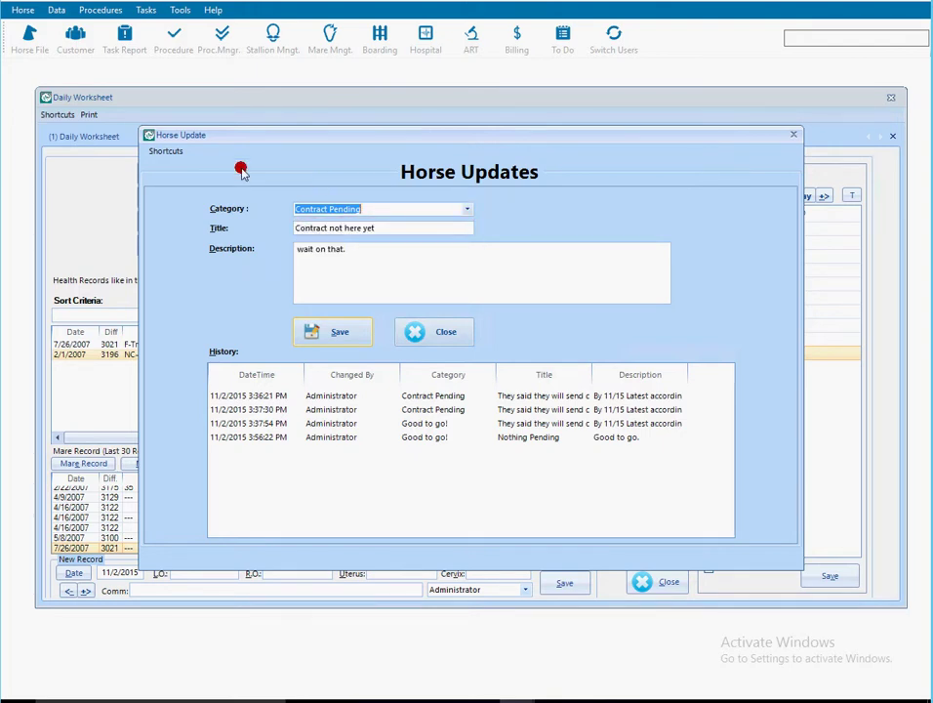
click(182, 152)
click(185, 166)
- Check the details and color setting of the Payment Pending category without changing them
click(381, 315)
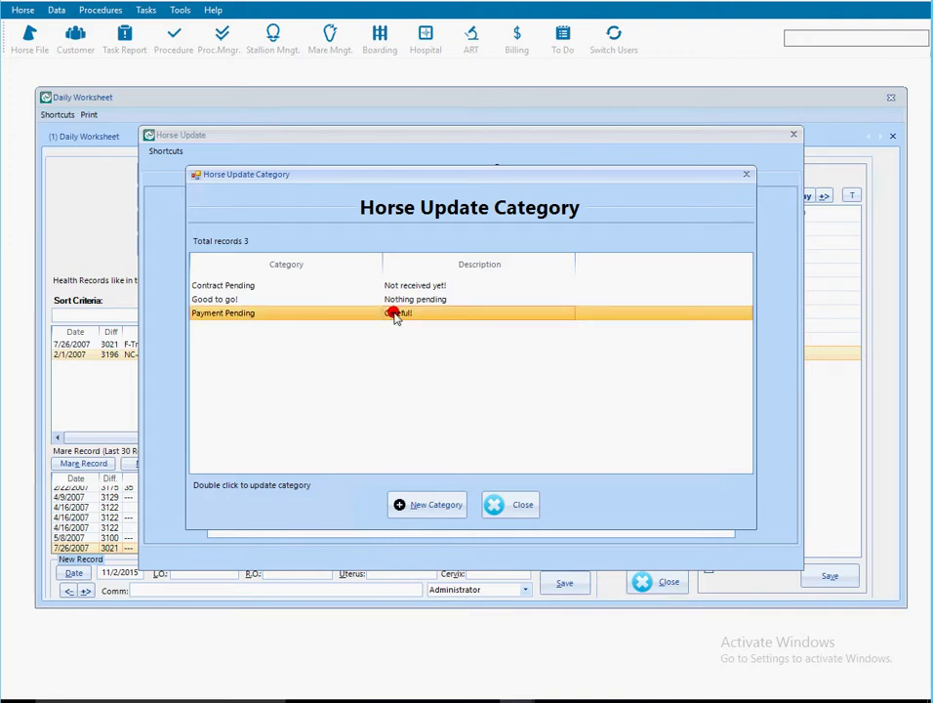
double_click(395, 316)
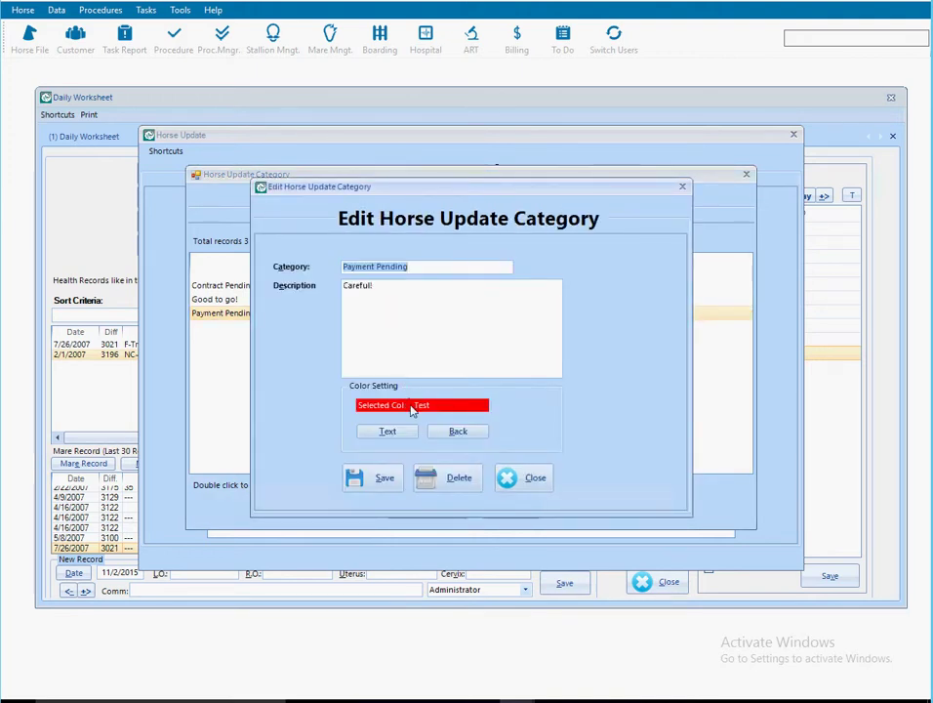
click(533, 478)
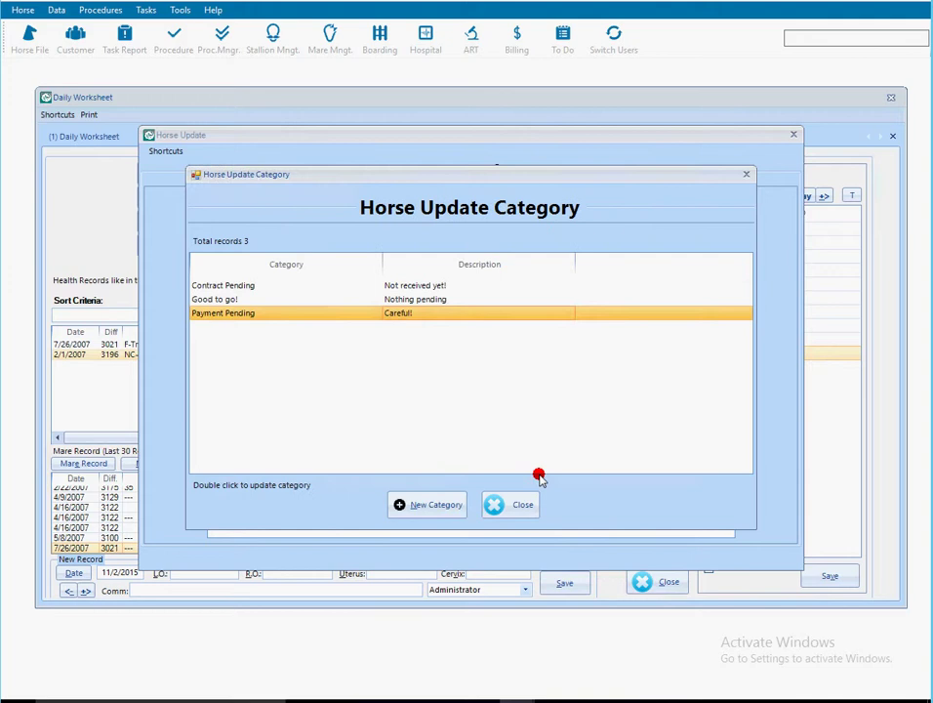
- Start a new update category named "Call Owner for Instructions" with the description "Please call them before perfoming anything"
click(449, 495)
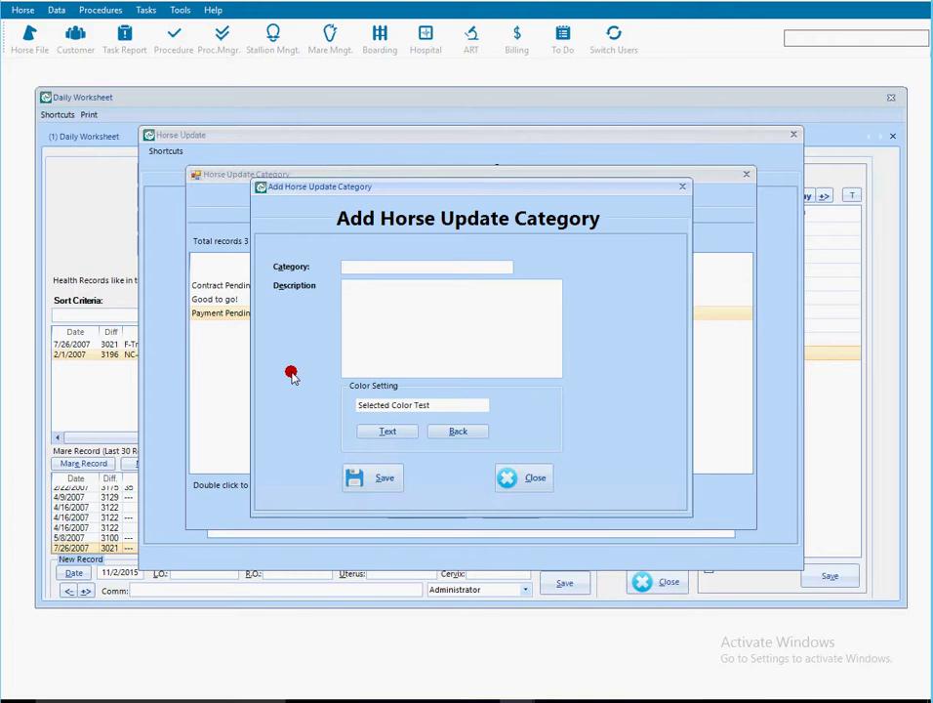
text(Cal)
text(l Owner for Ins)
text(turction)
key(BackSpace)
key(BackSpace)
key(BackSpace)
key(BackSpace)
key(BackSpace)
key(BackSpace)
key(BackSpace)
text(ructions)
key(Tab)
text(Please call them before perfoming anything)
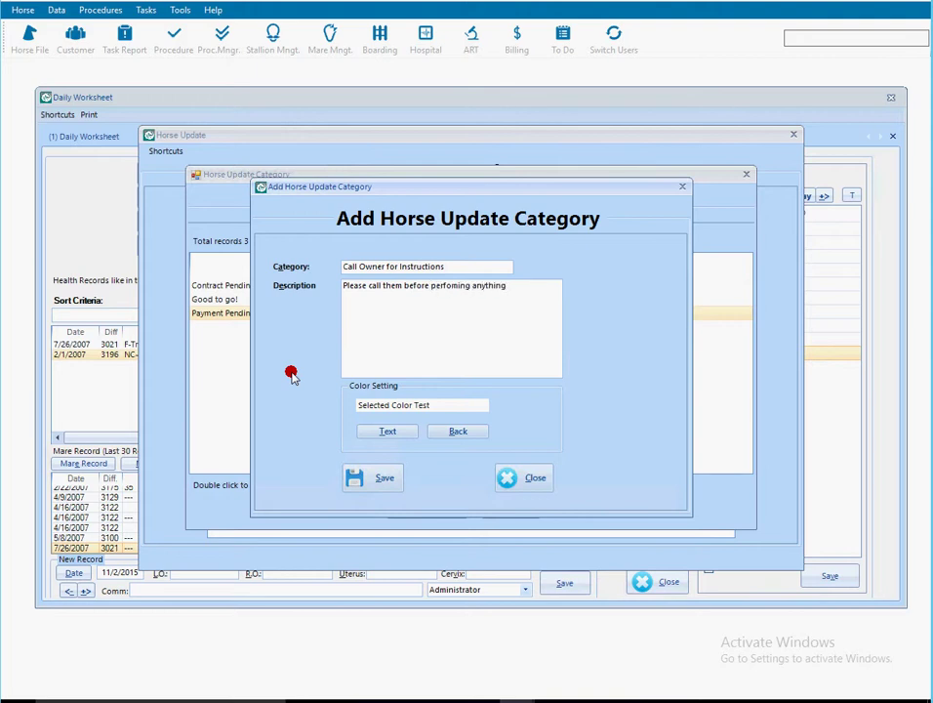
- Set the new category's text color to blue 0010FF
click(385, 430)
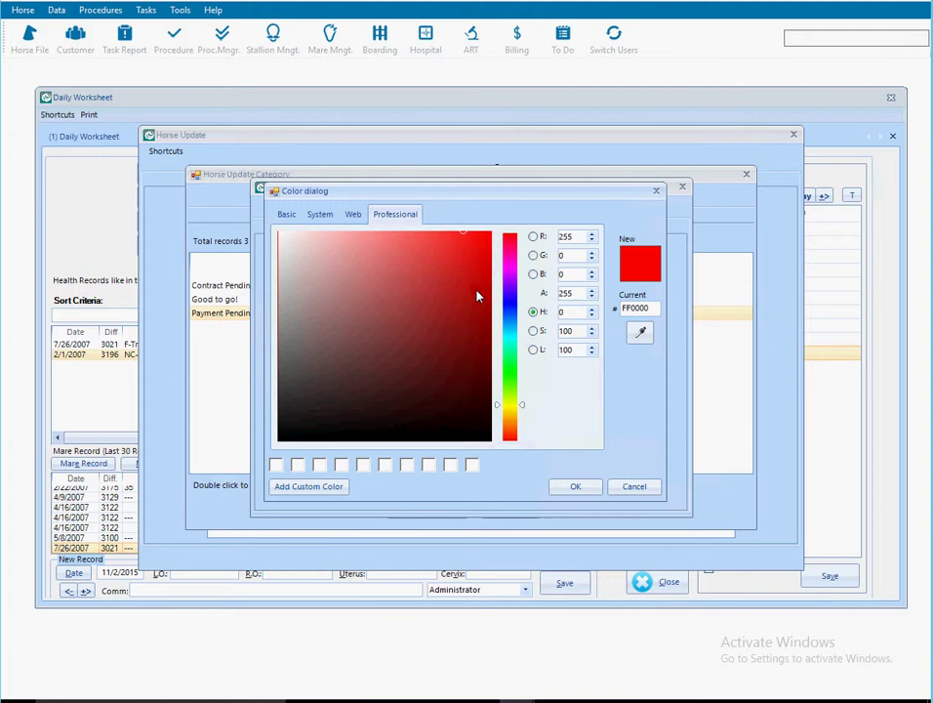
click(504, 306)
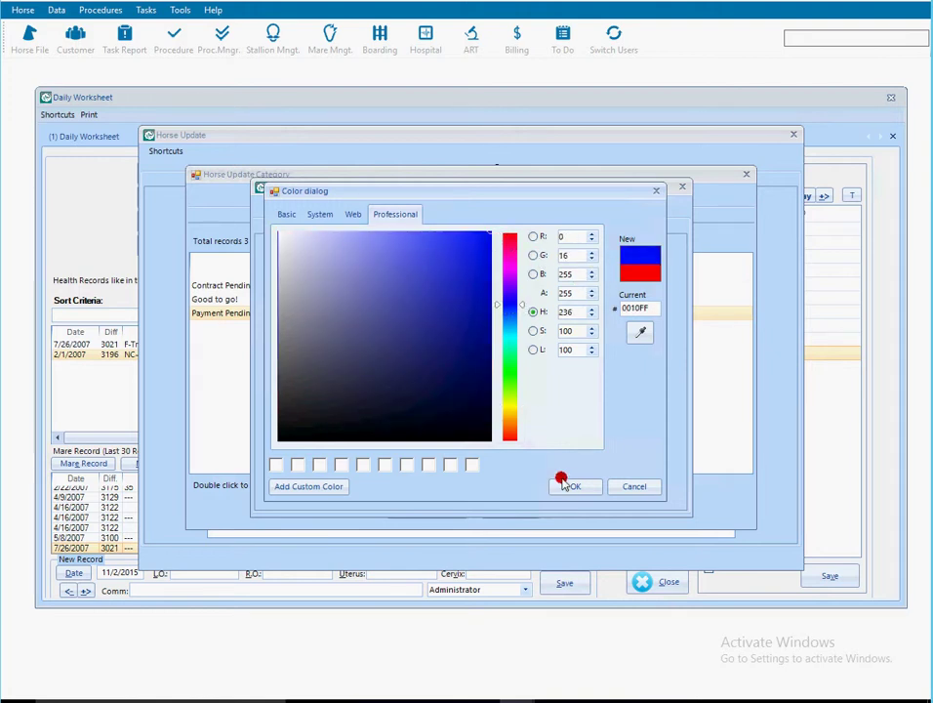
click(576, 487)
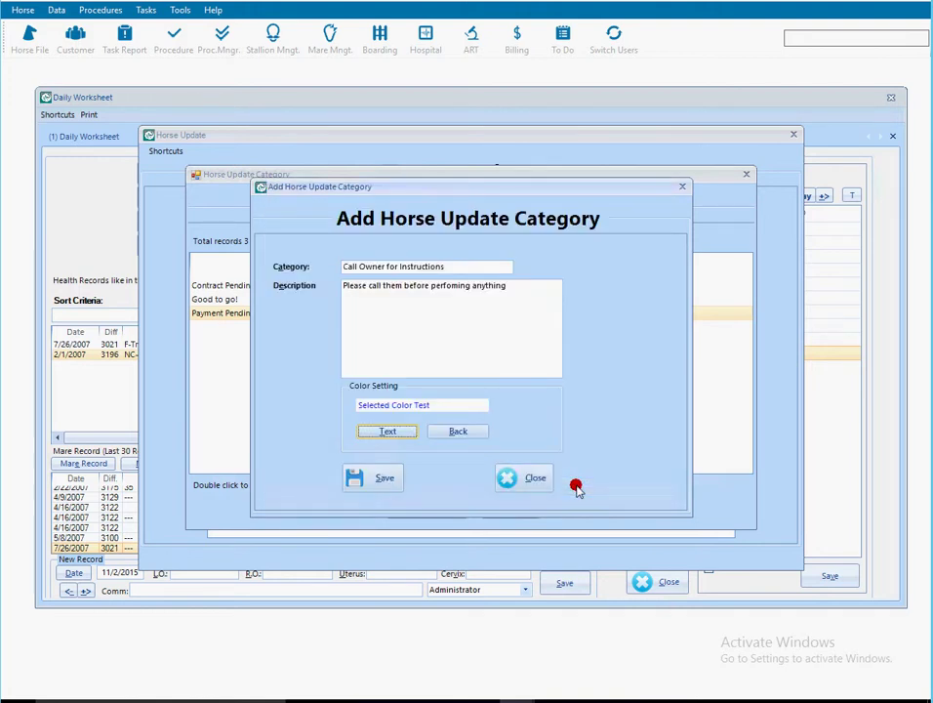
- Set the new category's background color to the near-white F3F3FA
click(458, 431)
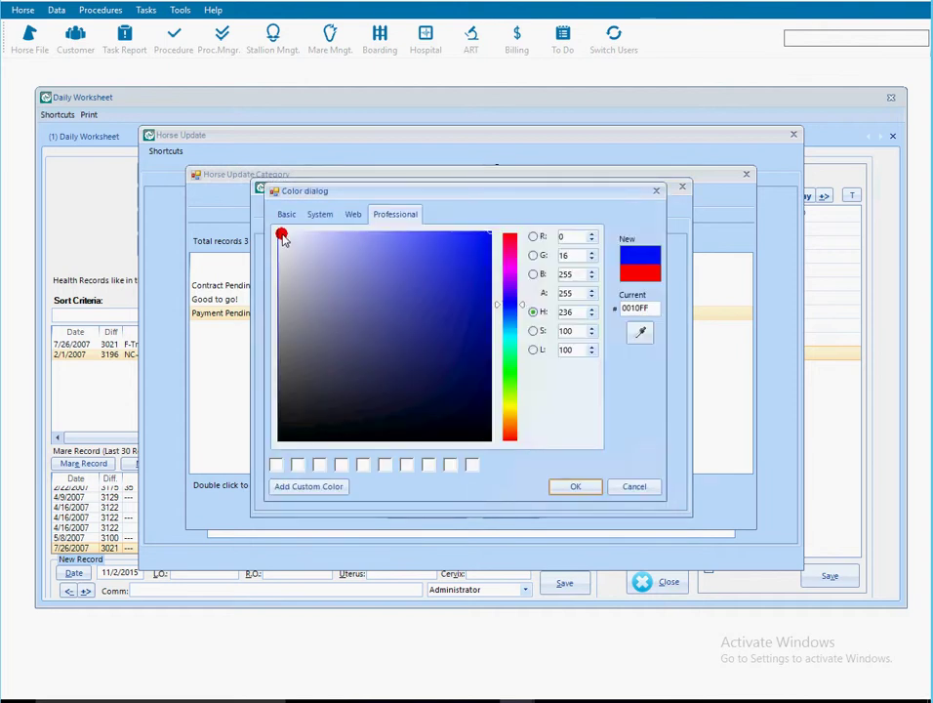
click(281, 236)
click(578, 482)
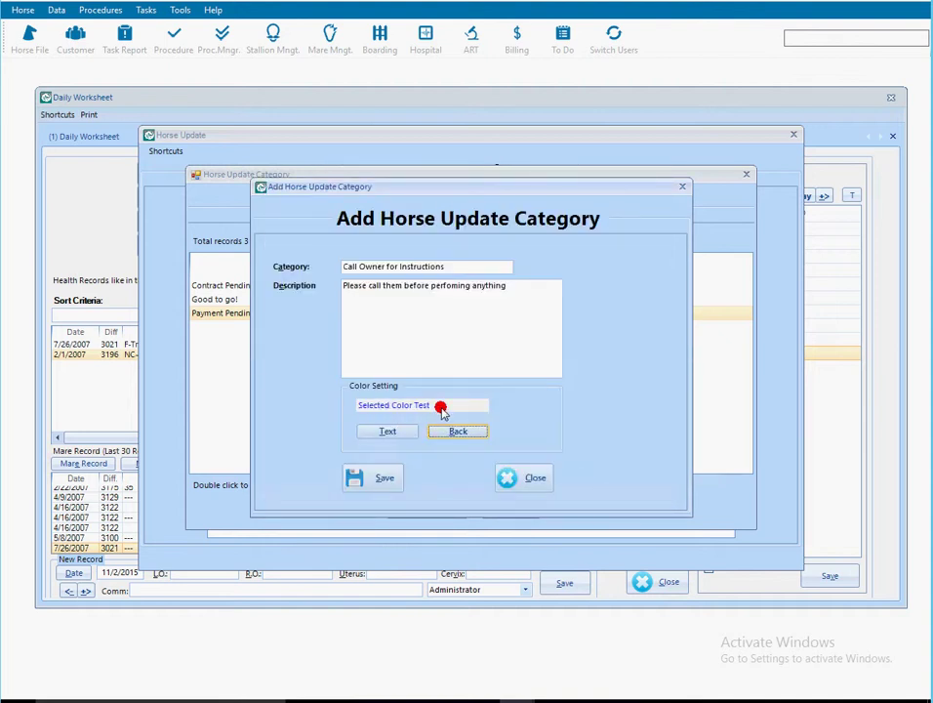
- Set the category's background color to light gray D7D7DA, save the category and close the category list
click(469, 430)
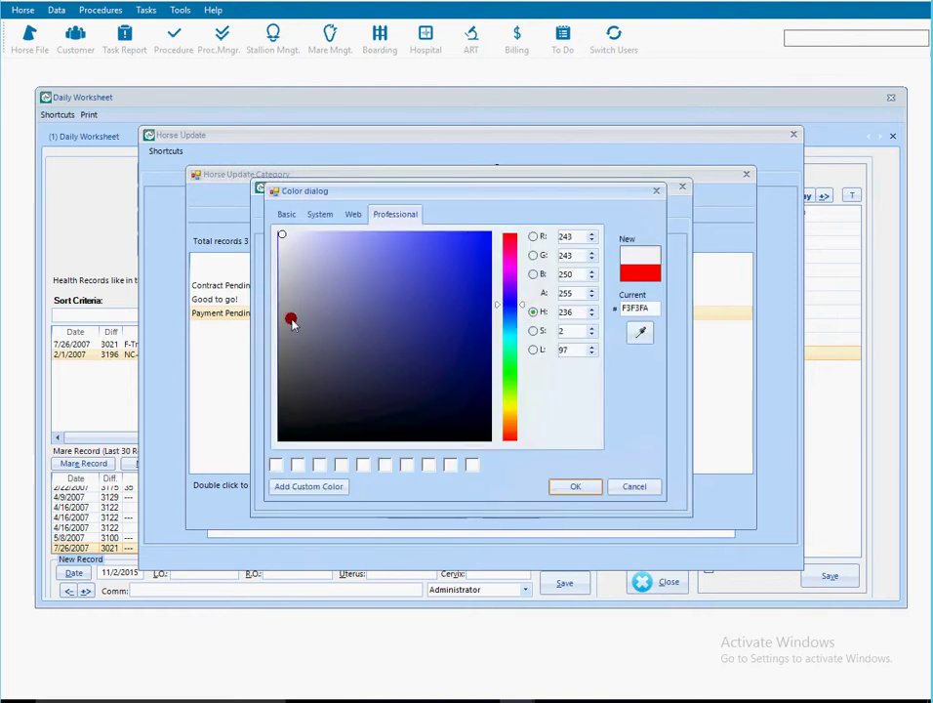
click(279, 274)
click(280, 260)
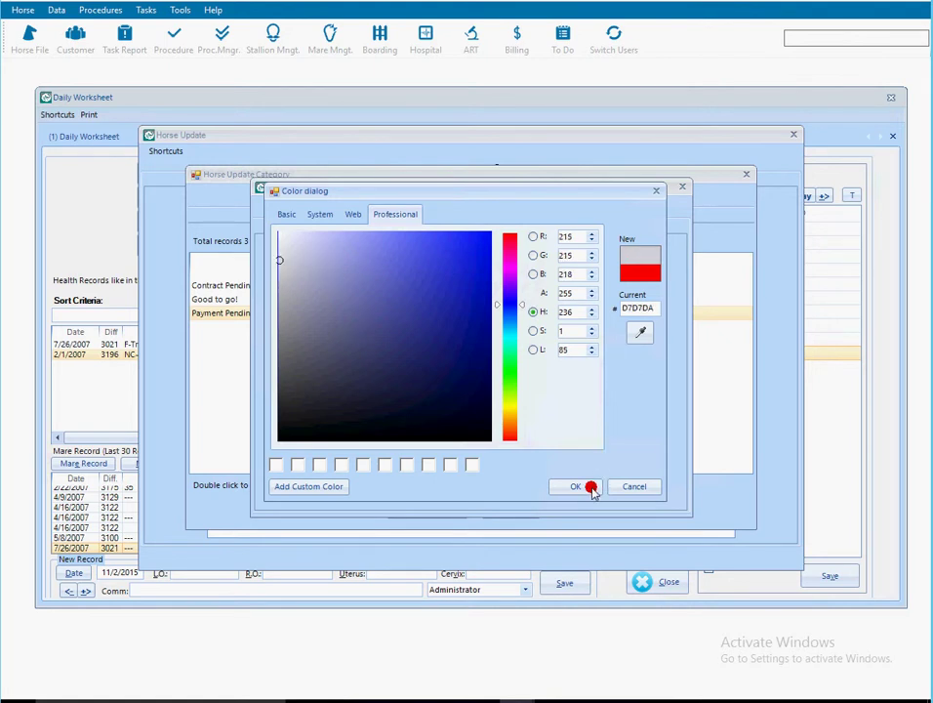
click(588, 487)
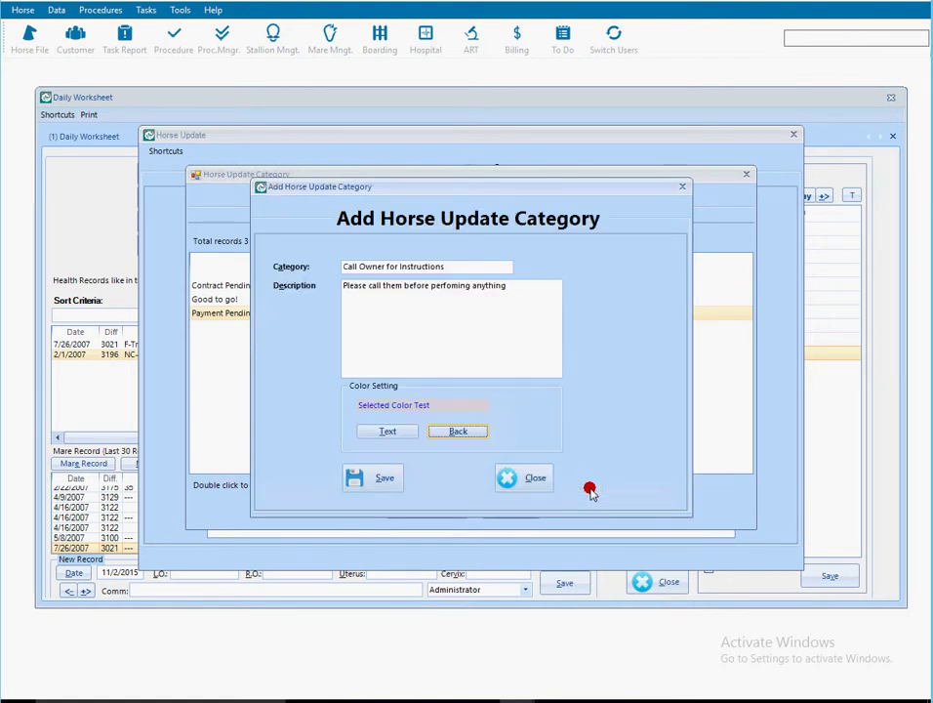
click(374, 477)
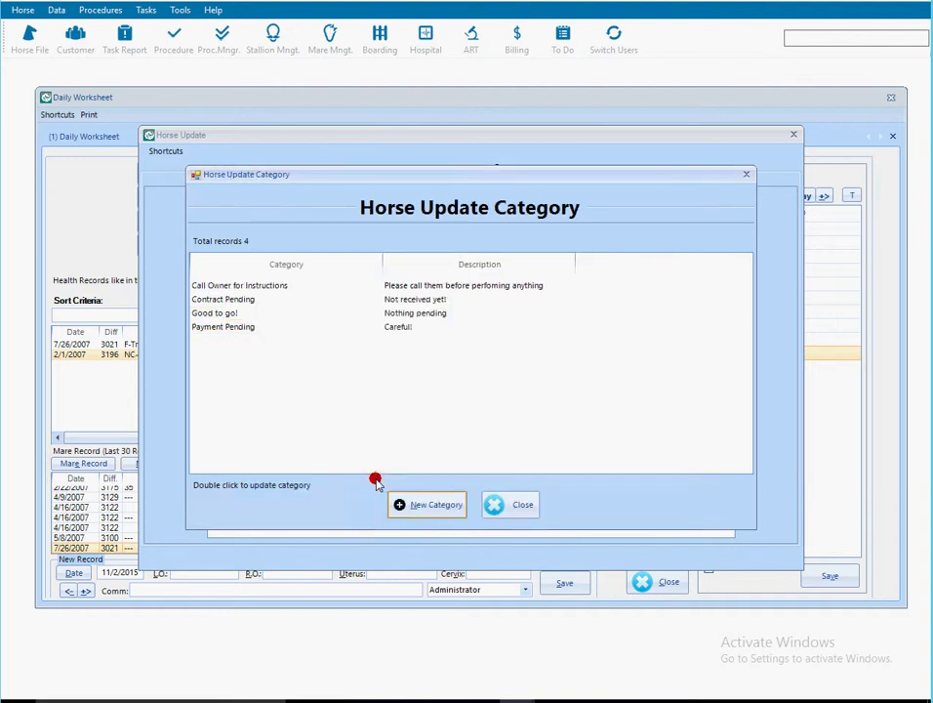
click(496, 503)
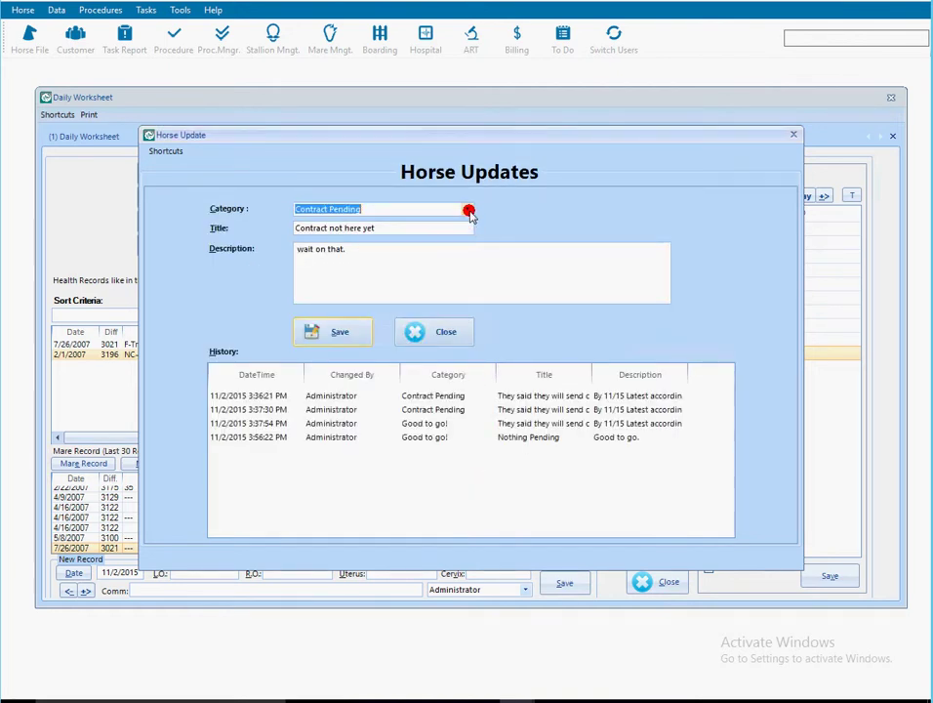
- Set mare 7023's update to the category Call Owner for Instructions with the title "Call Owner"
click(468, 209)
click(418, 226)
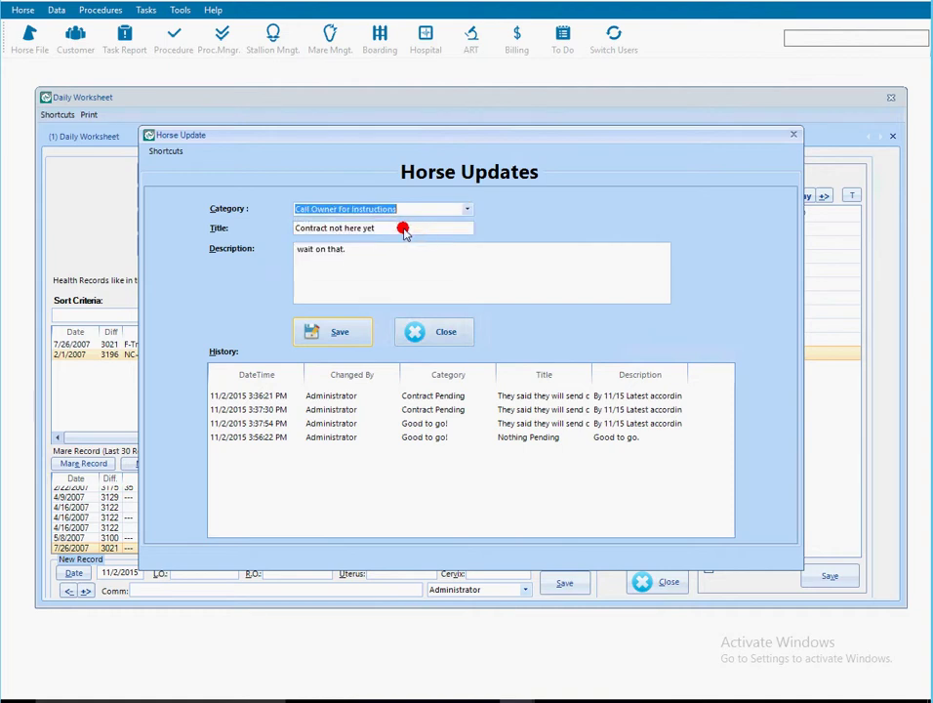
drag(406, 231, 259, 231)
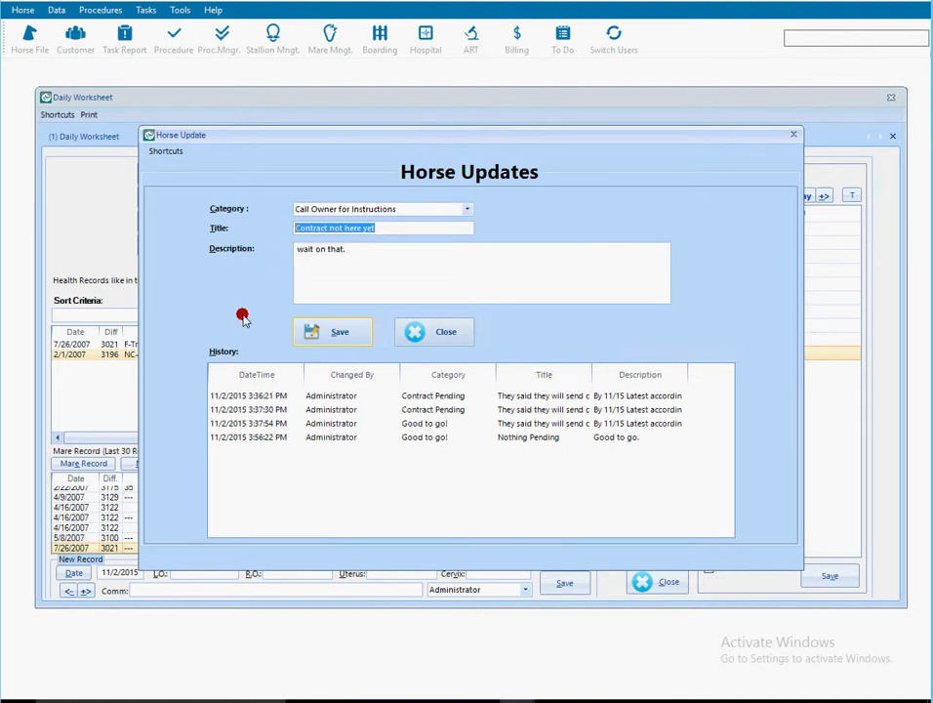
text(Call Owner)
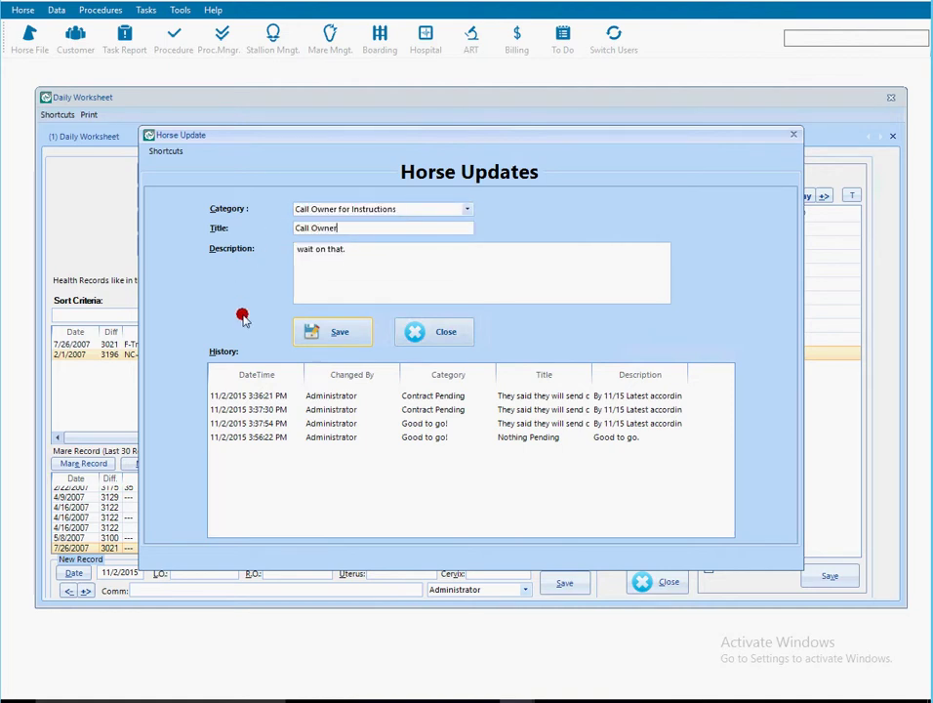
- Replace the update's description with "They will say when good to go.", save it and return to the mare's record
key(Tab)
text(They will say when good to go.)
click(342, 331)
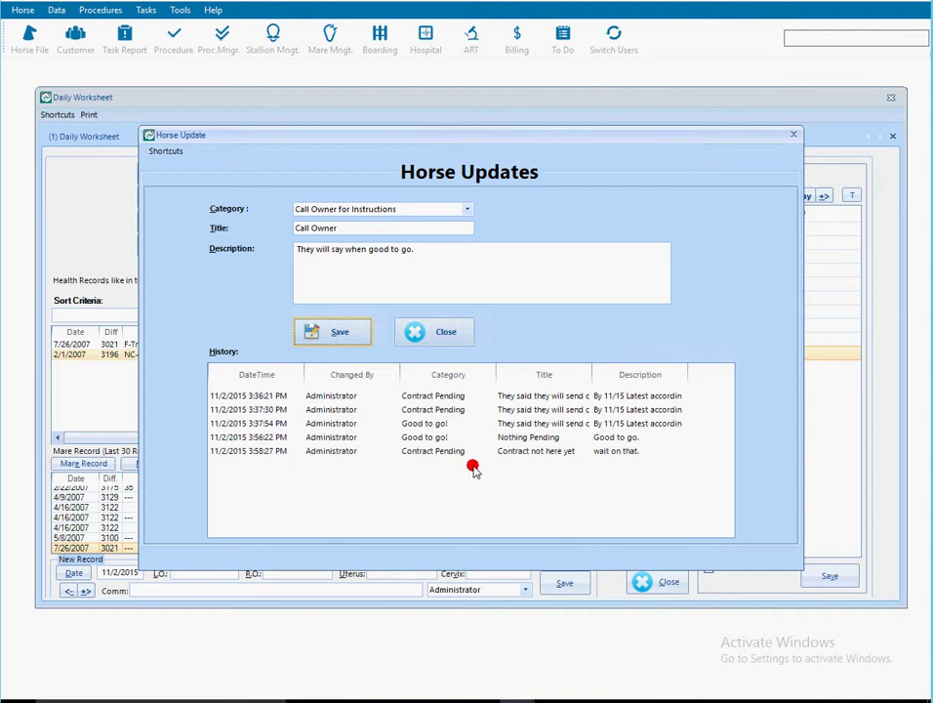
click(611, 437)
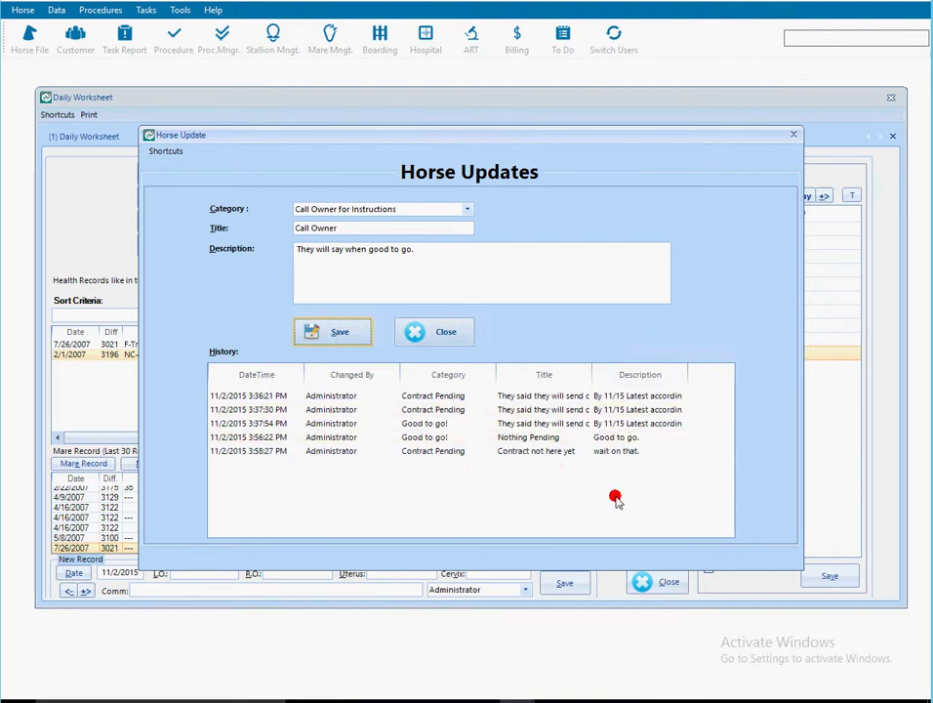
click(444, 337)
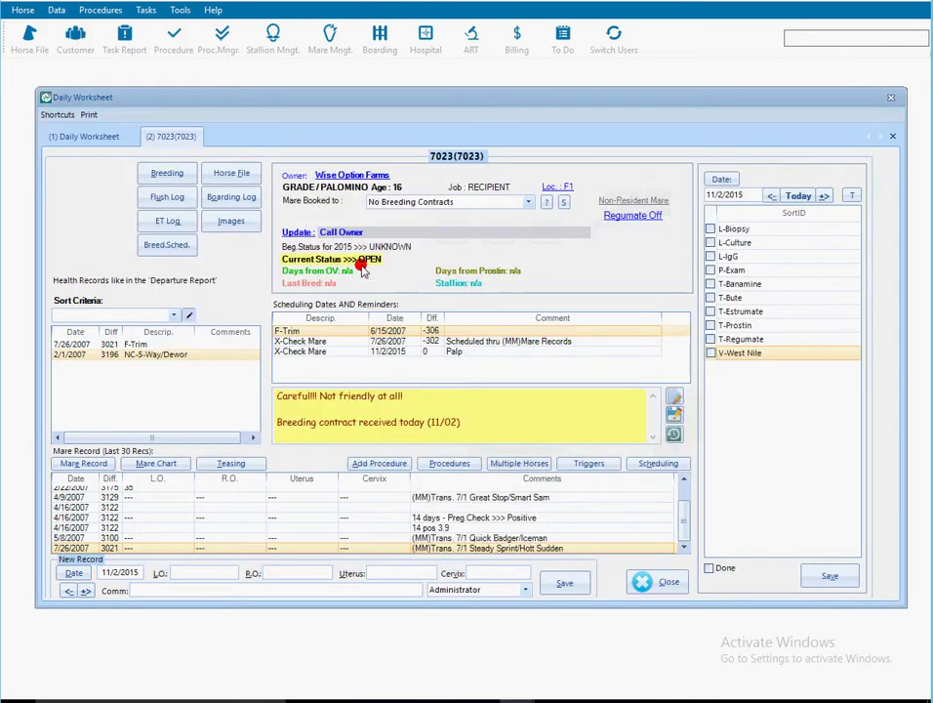